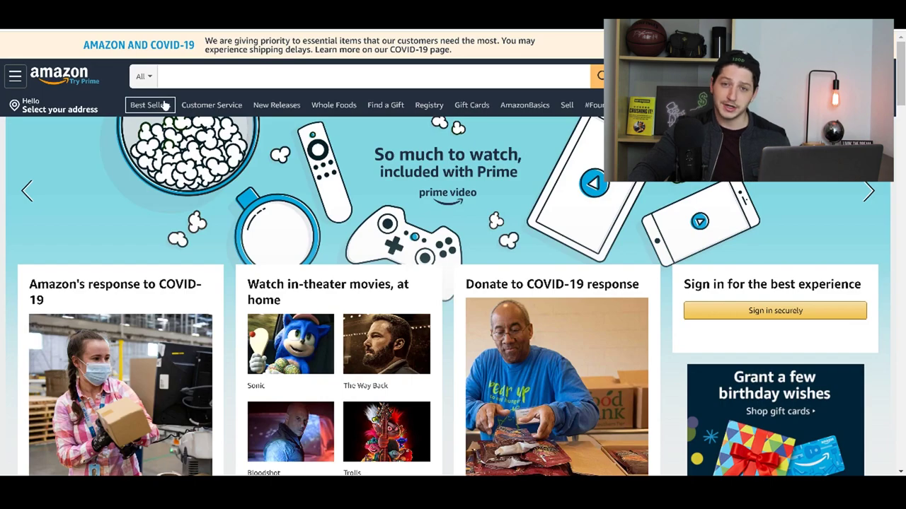
Open Amazon's Best Sellers page and look through the top-ranked products in Toys & Games and Electronics
click(164, 106)
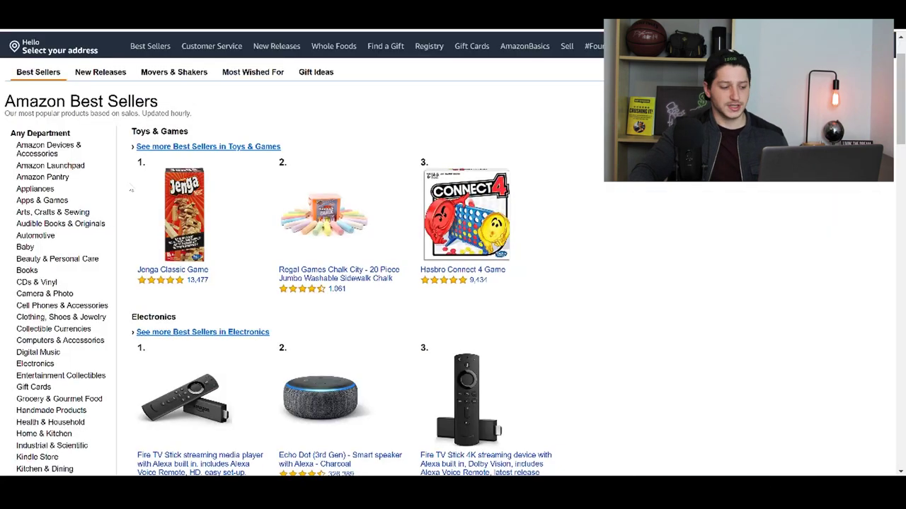
scroll(74, 271, down, 3)
scroll(73, 271, up, 3)
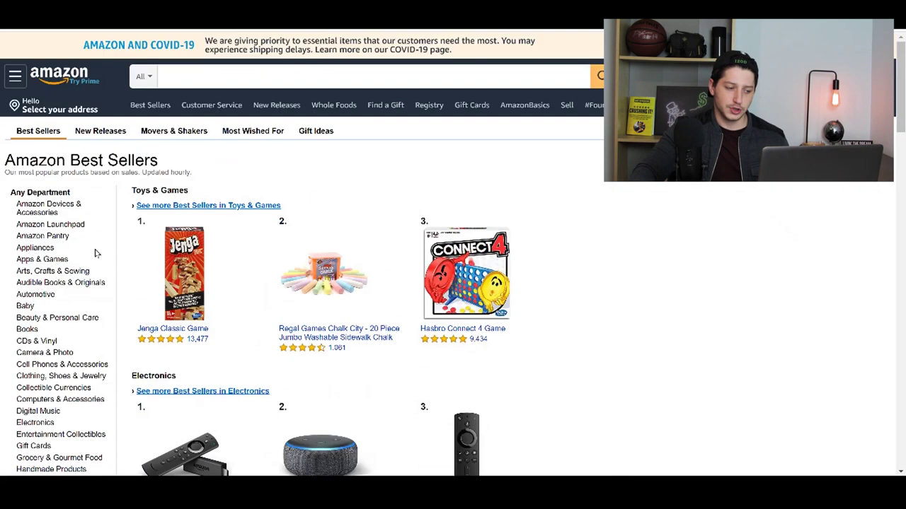
scroll(106, 253, down, 2)
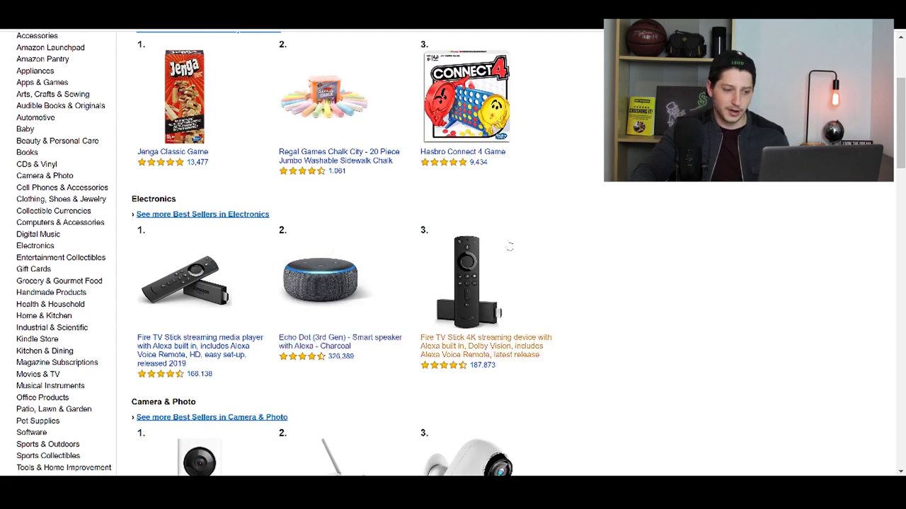
scroll(561, 232, up, 1)
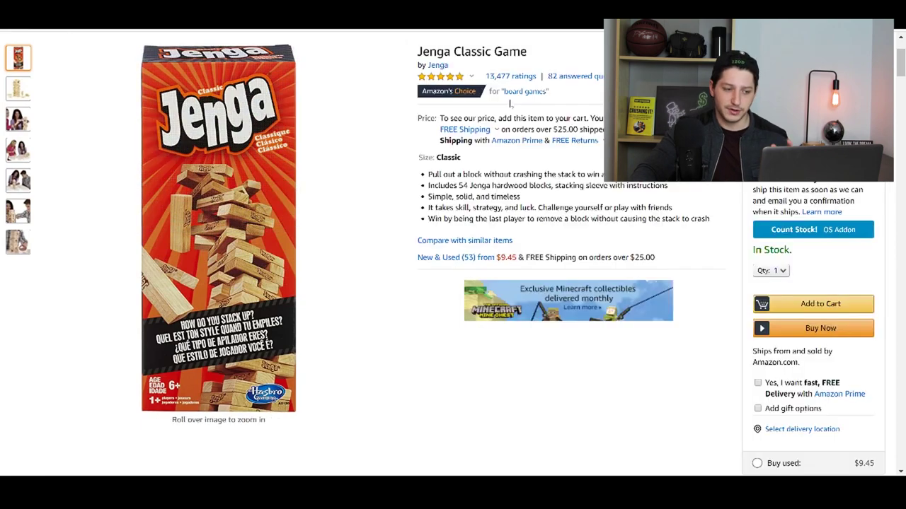
Open the new and used offers for the Jenga Classic Game and review the third-party sellers
mouse_move(470, 85)
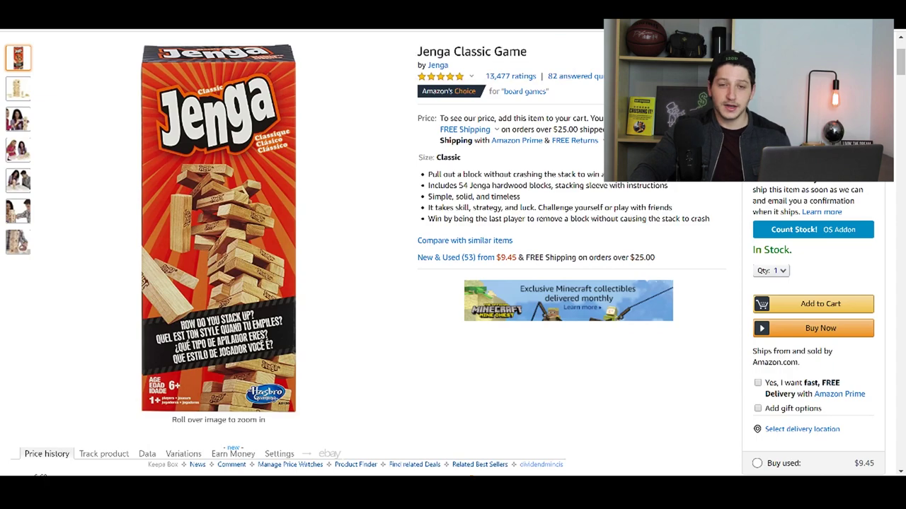
scroll(574, 171, down, 3)
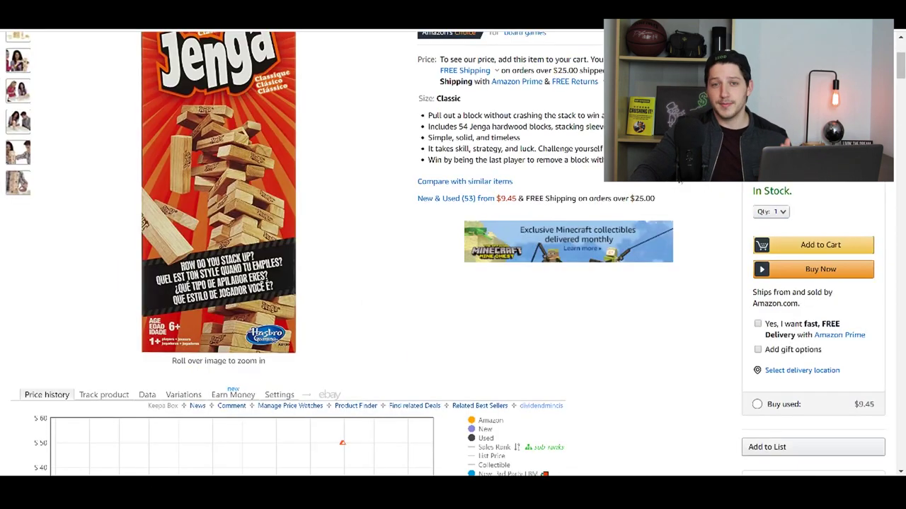
mouse_move(242, 219)
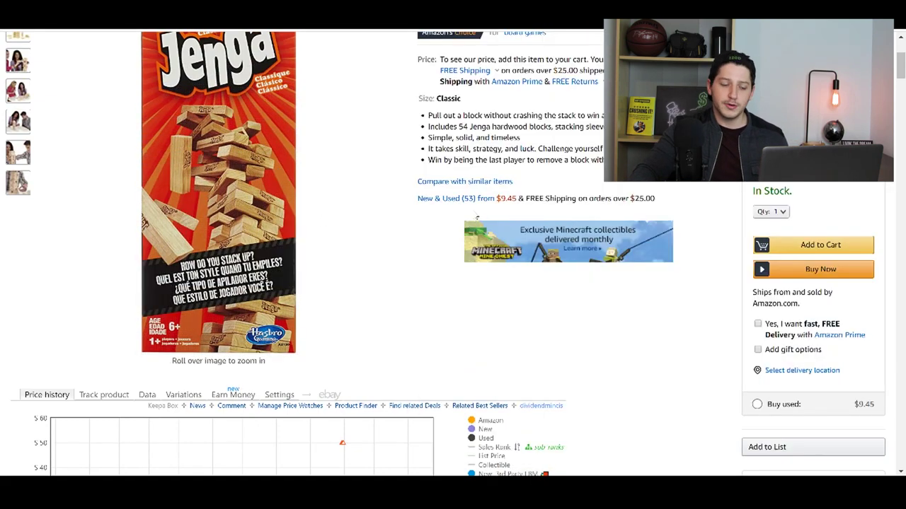
click(464, 198)
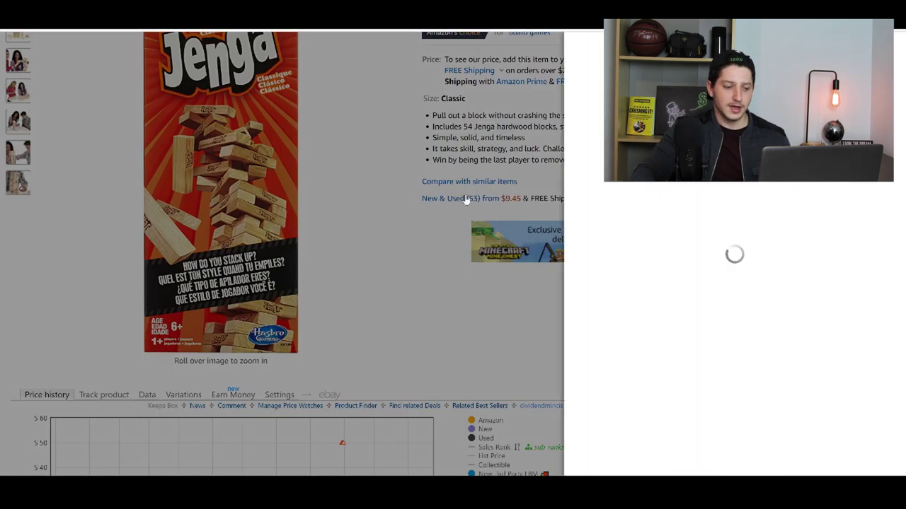
scroll(680, 183, down, 1)
scroll(682, 183, down, 5)
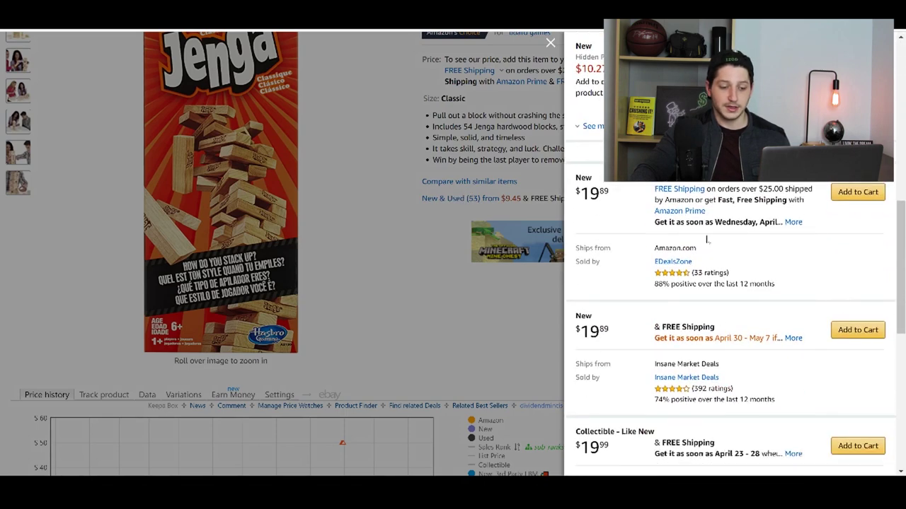
scroll(704, 248, down, 2)
scroll(698, 227, up, 1)
scroll(685, 271, down, 1)
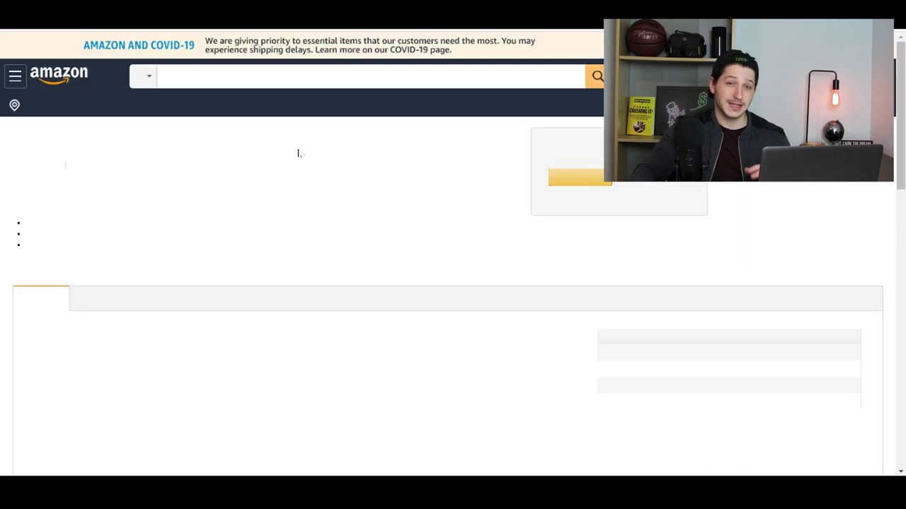
Open the product list of the seller Insane Market Deals and browse the brands and items it sells
scroll(401, 223, down, 2)
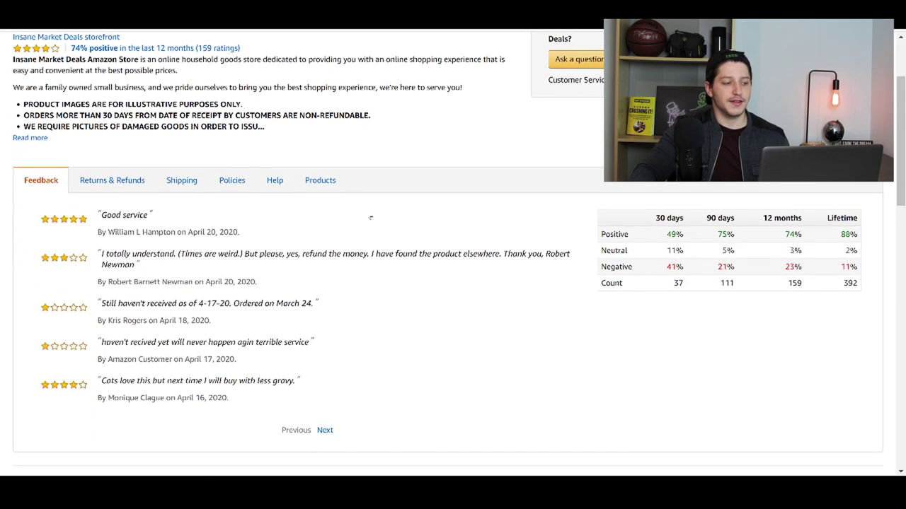
click(319, 180)
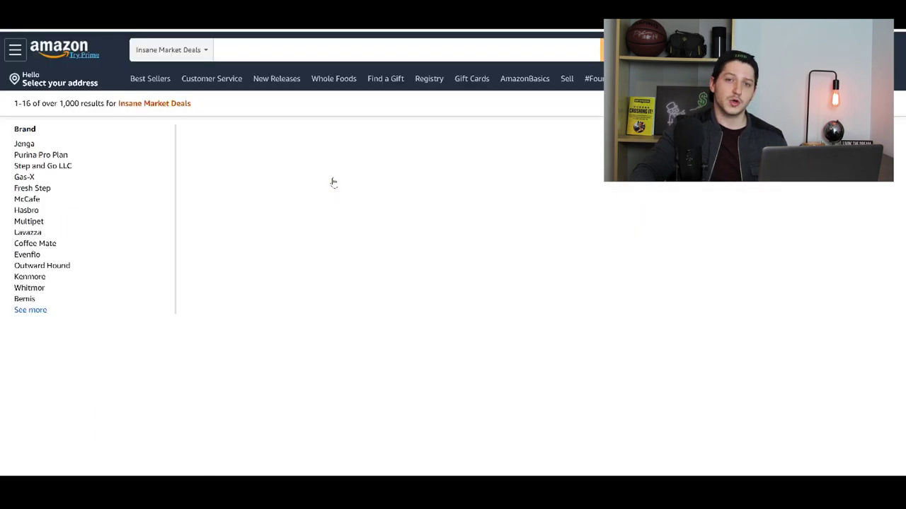
scroll(382, 177, down, 3)
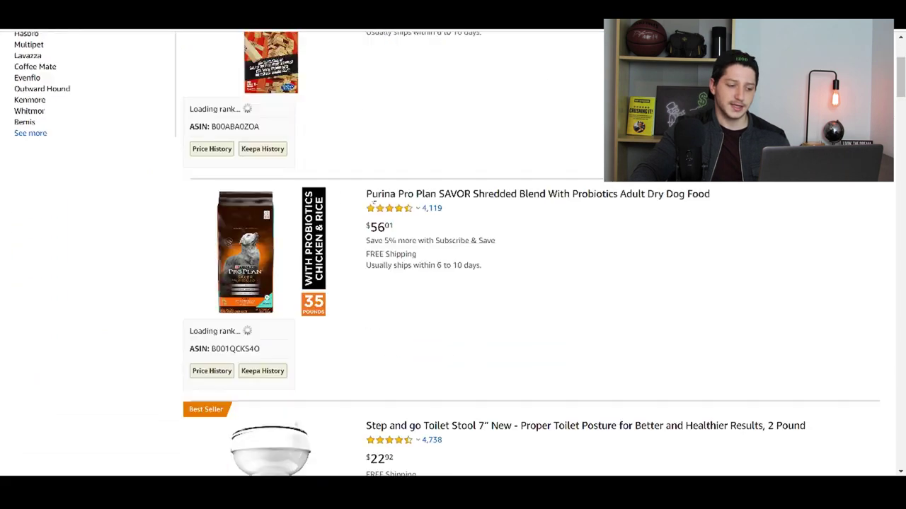
scroll(361, 166, up, 2)
scroll(349, 159, up, 1)
scroll(346, 162, up, 1)
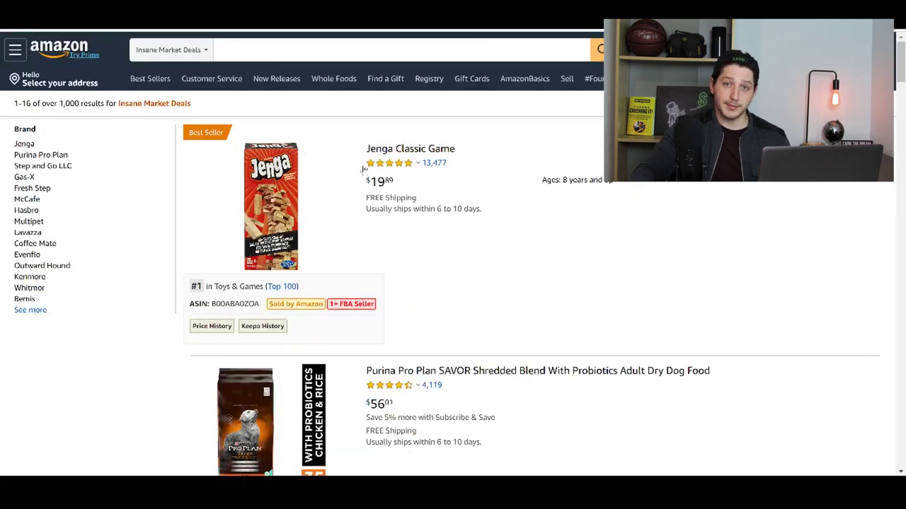
scroll(318, 198, down, 3)
scroll(358, 234, down, 8)
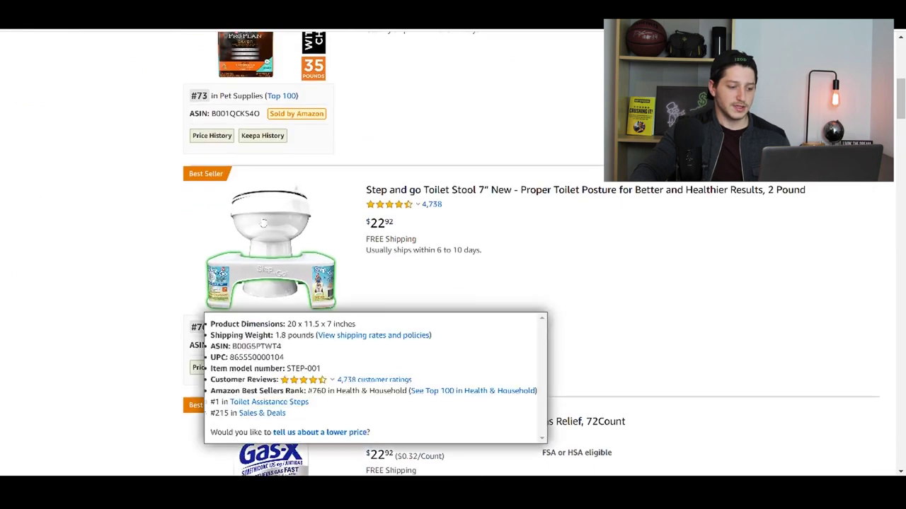
scroll(128, 172, up, 10)
scroll(95, 114, up, 1)
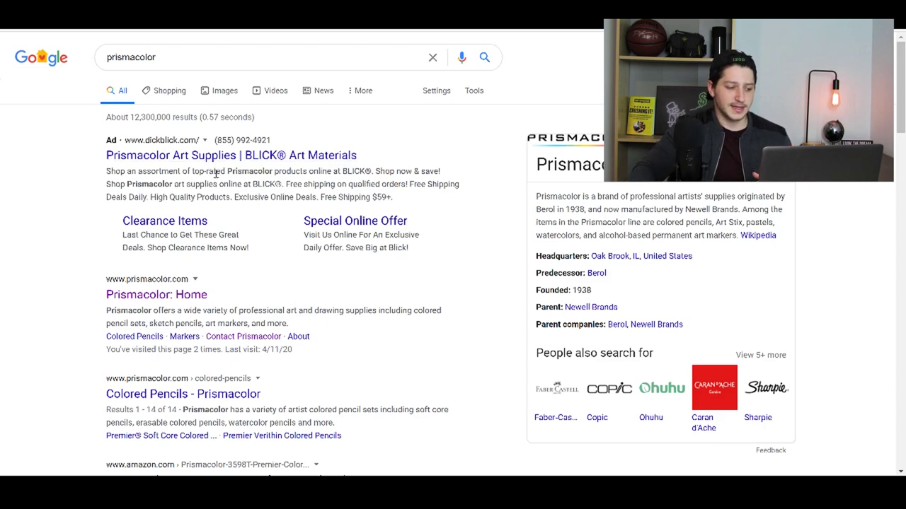
Go from the Google results for prismacolor to the official Prismacolor website and open its Contact Us page
scroll(257, 226, down, 1)
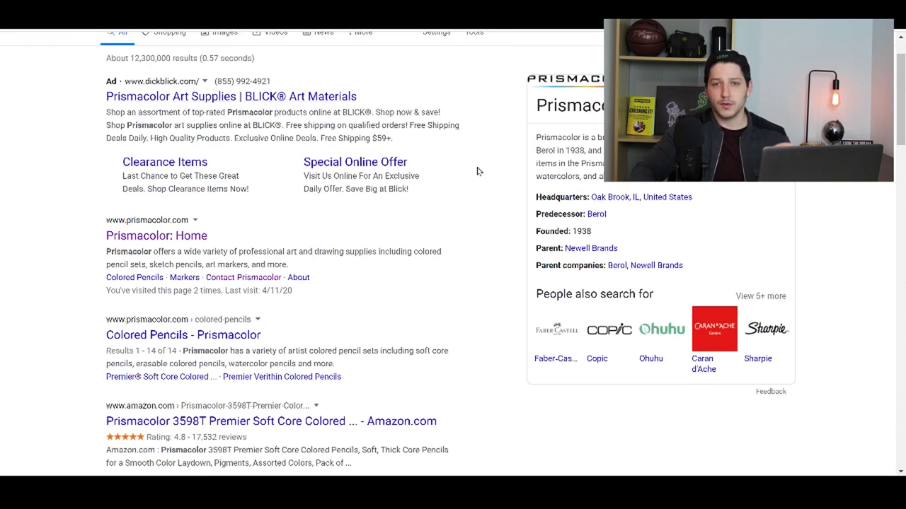
scroll(451, 208, down, 1)
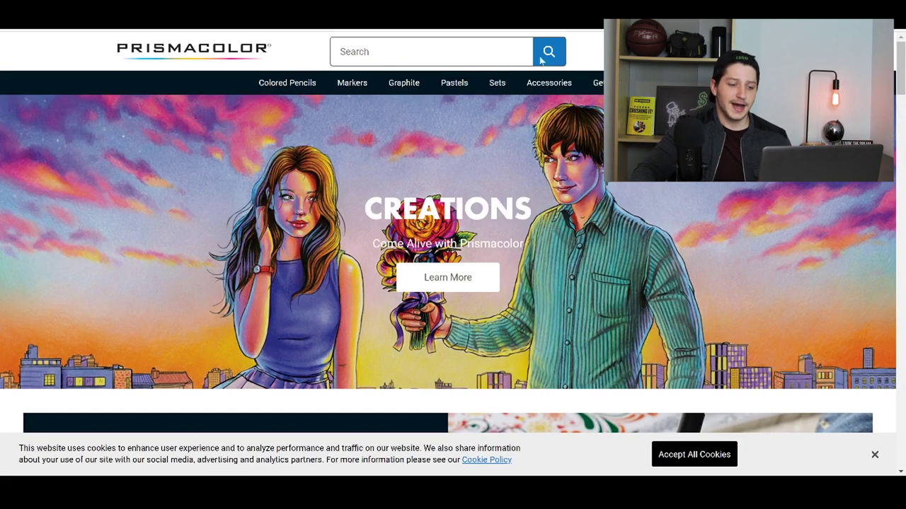
scroll(452, 234, down, 15)
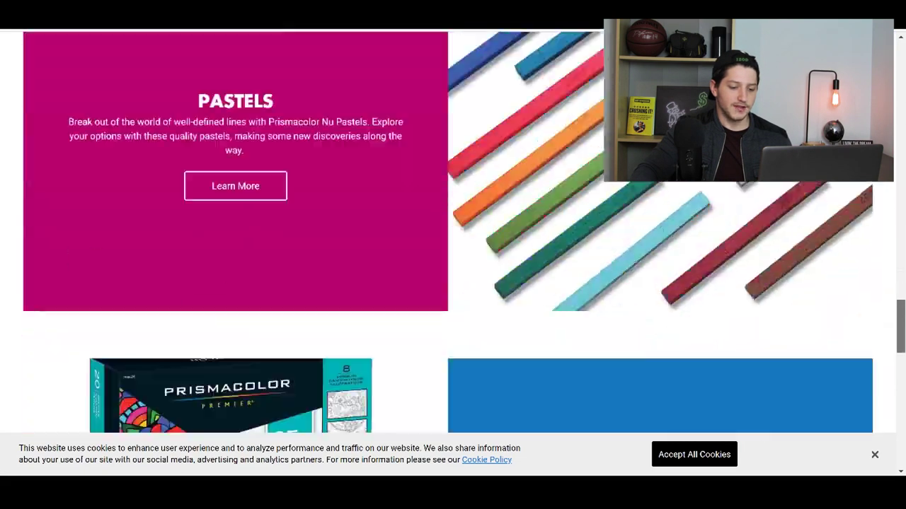
scroll(95, 360, down, 10)
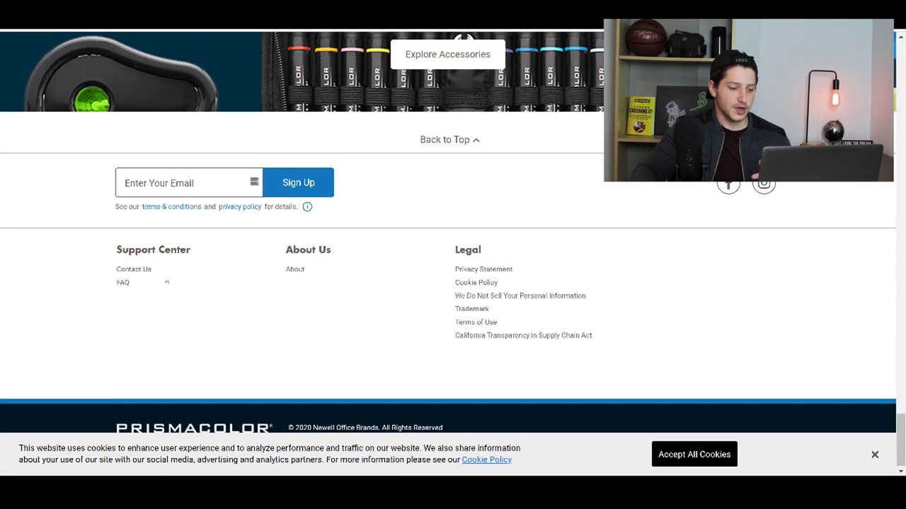
click(134, 270)
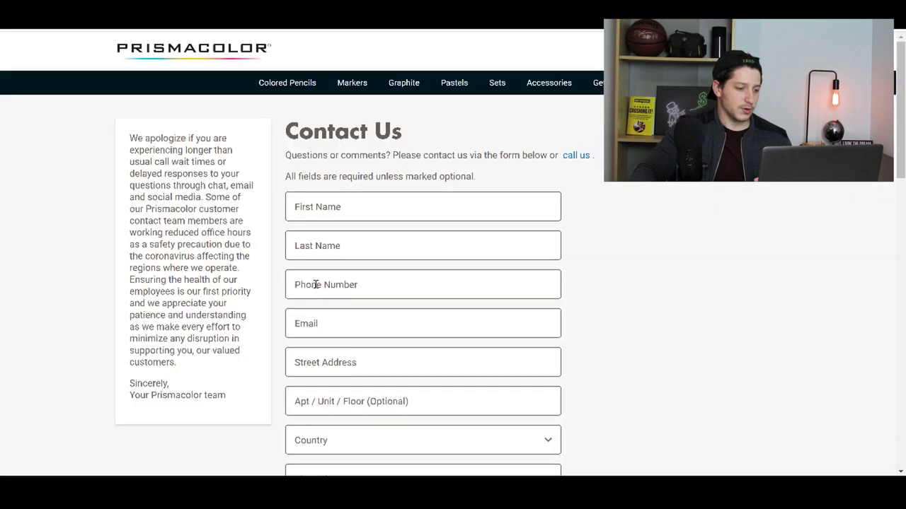
Review the Contact Us form's required fields and the message template asking about a wholesale account or authorized distributors
scroll(850, 463, down, 10)
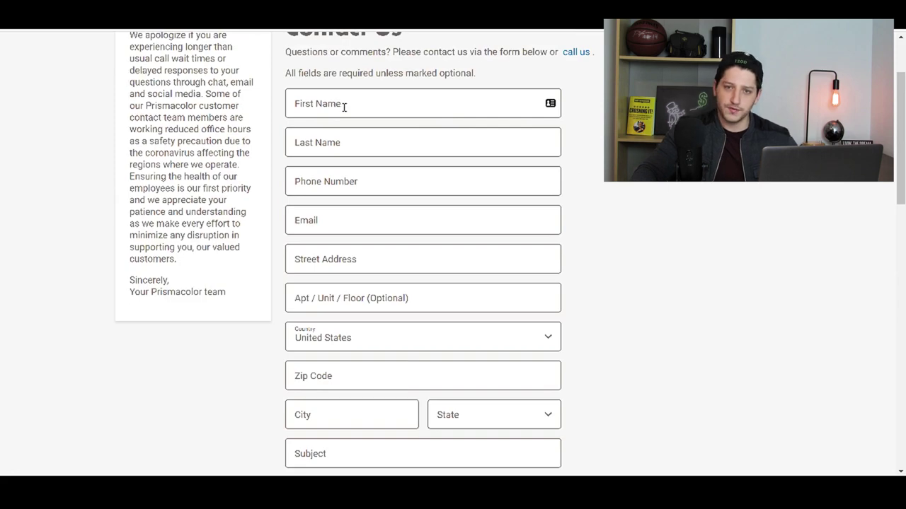
scroll(460, 138, up, 2)
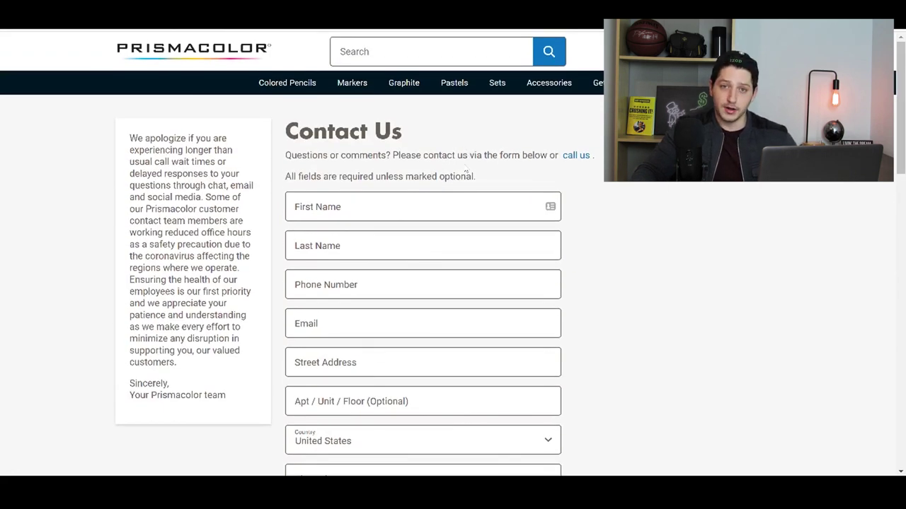
scroll(465, 168, down, 2)
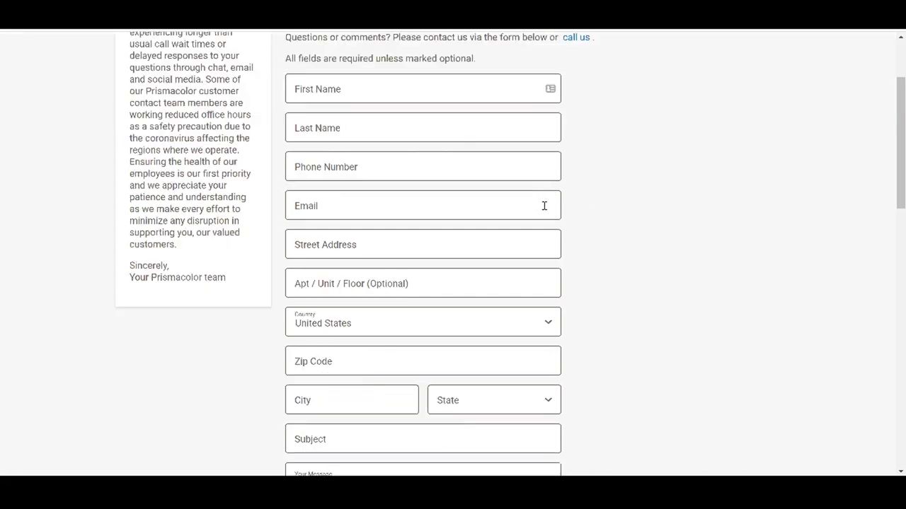
scroll(559, 209, down, 1)
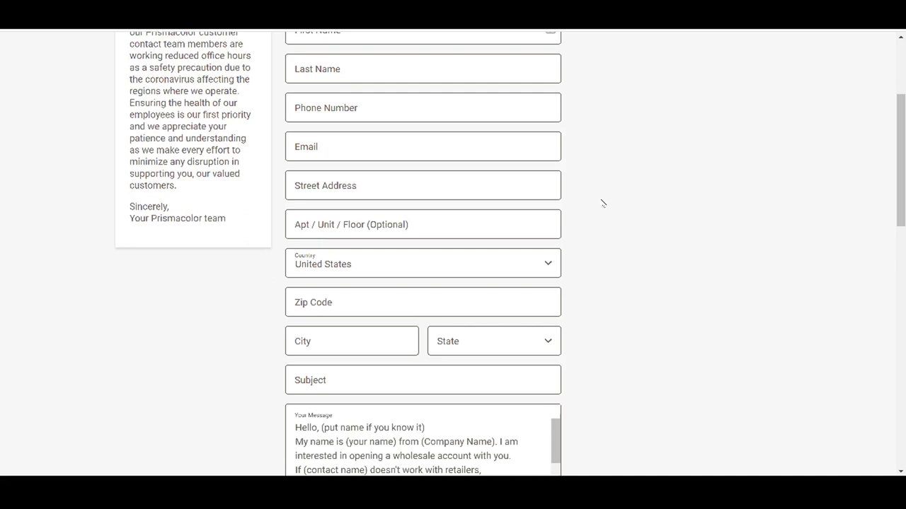
scroll(602, 204, down, 3)
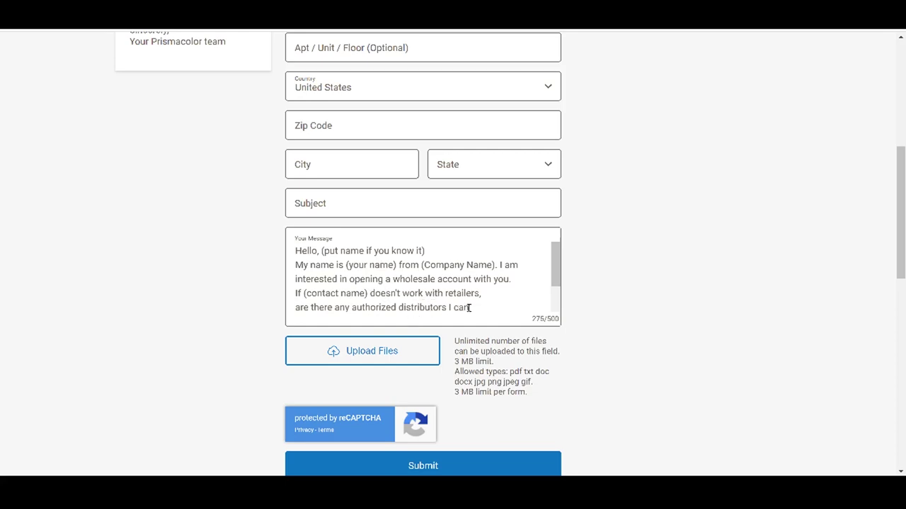
scroll(471, 306, down, 2)
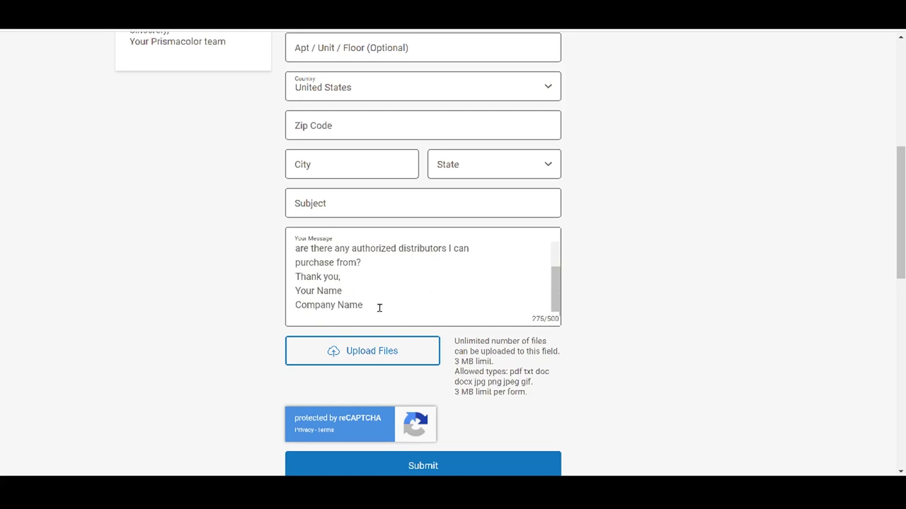
scroll(375, 304, down, 2)
scroll(360, 286, up, 3)
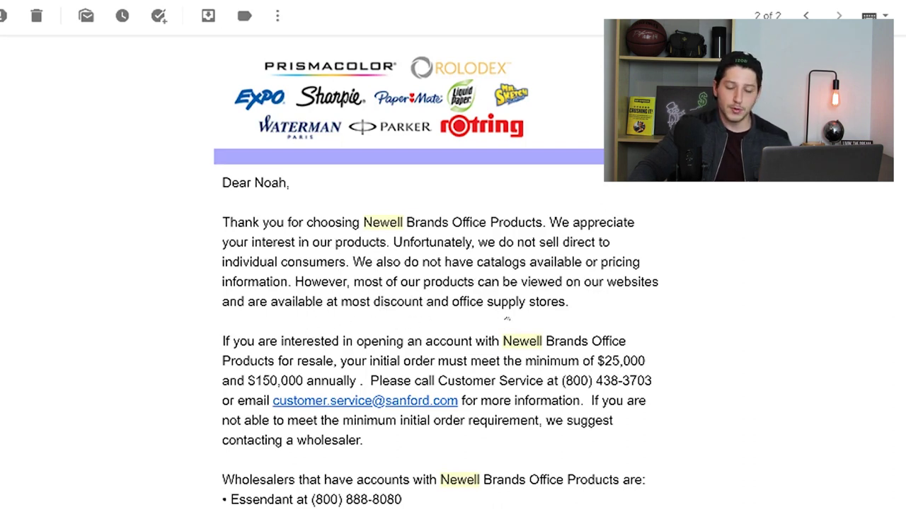
Read the Newell Brands reply email's resale account terms and highlight the wholesalers Essendant and Corporate Express
scroll(566, 322, down, 2)
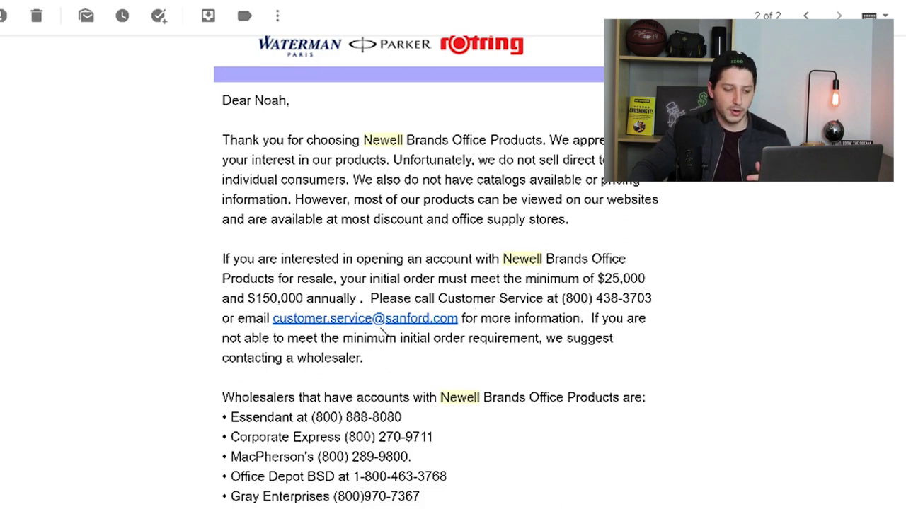
scroll(385, 335, down, 1)
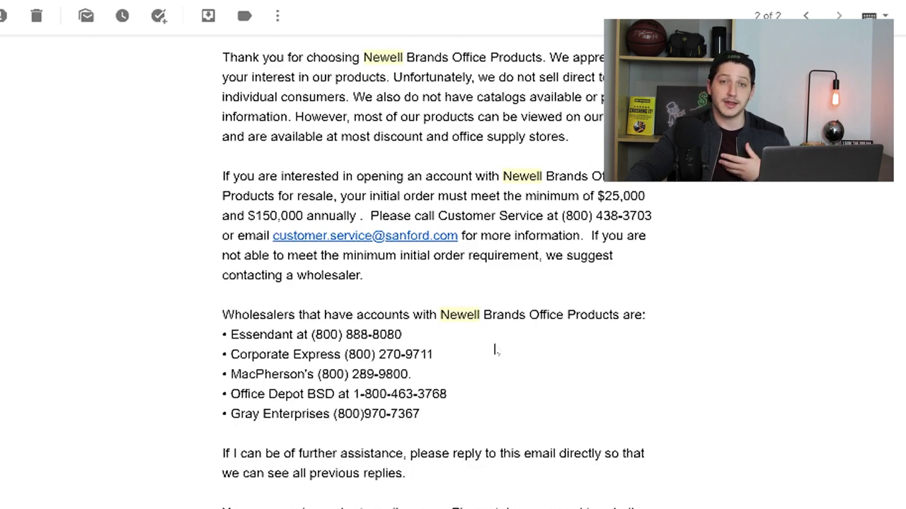
scroll(494, 349, down, 2)
double_click(405, 256)
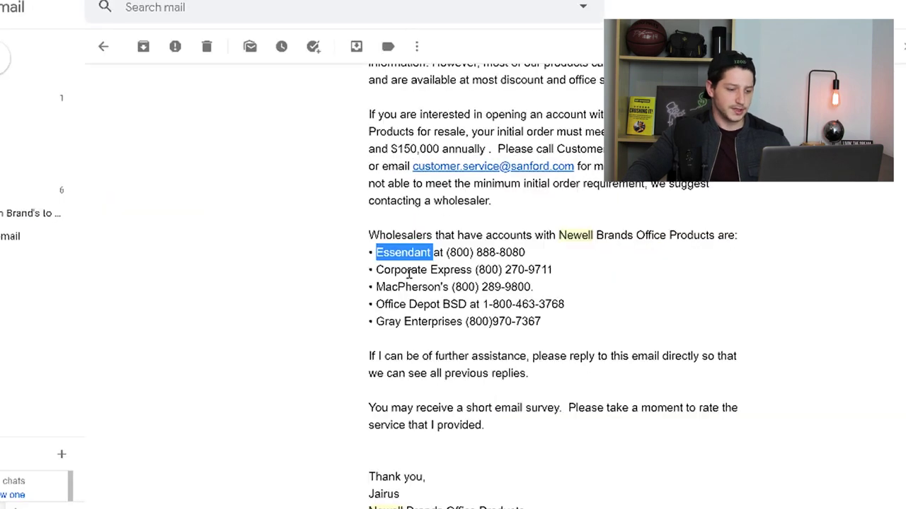
drag(376, 271, 471, 269)
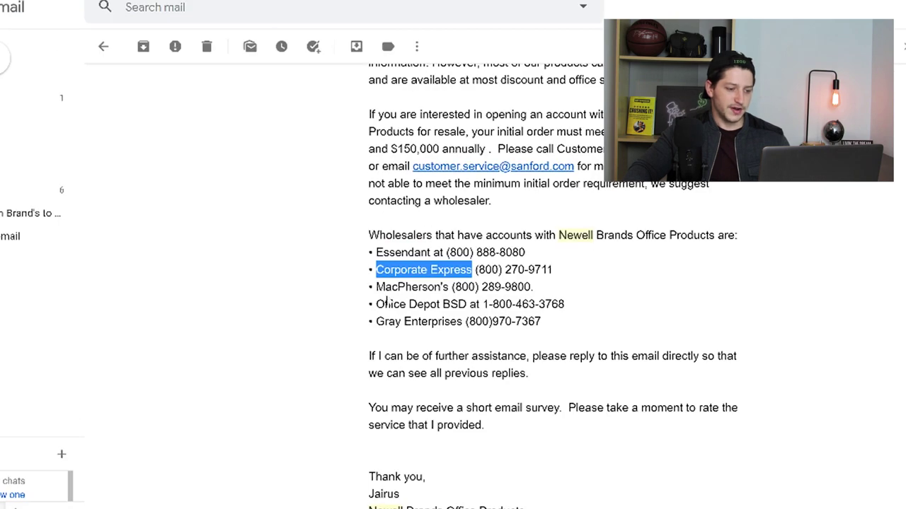
click(375, 286)
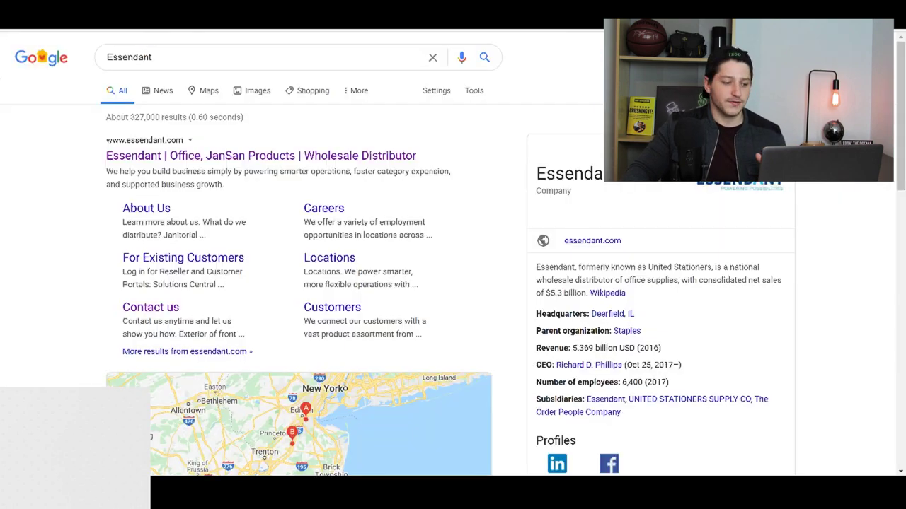
Look through the Google results and company information for the wholesaler Essendant
key(alt+Left)
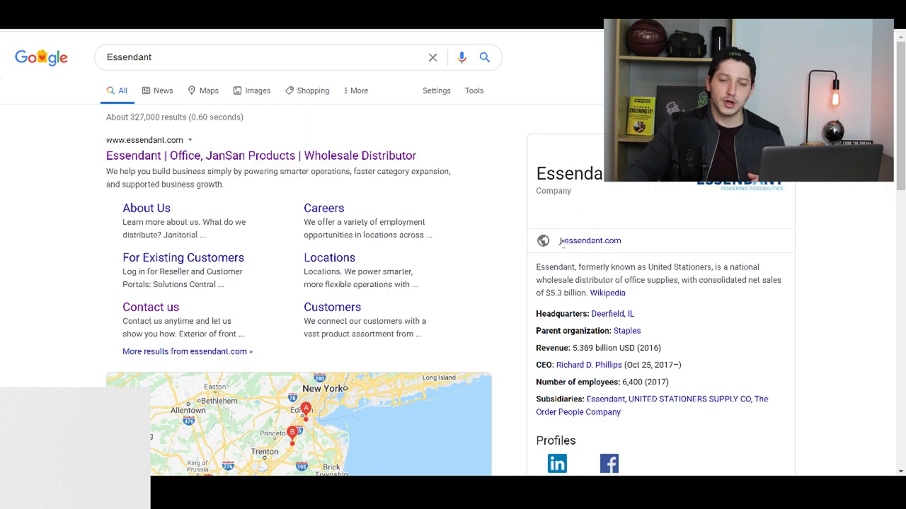
scroll(438, 271, down, 2)
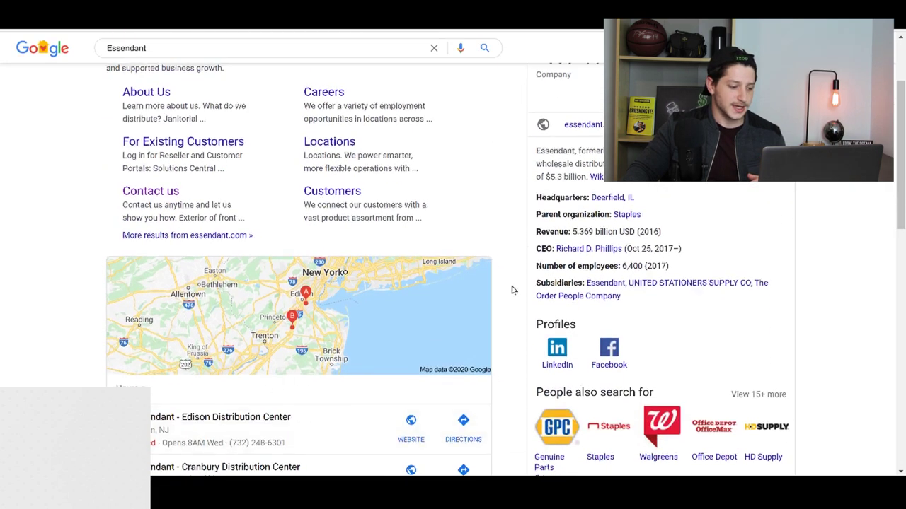
scroll(285, 276, up, 2)
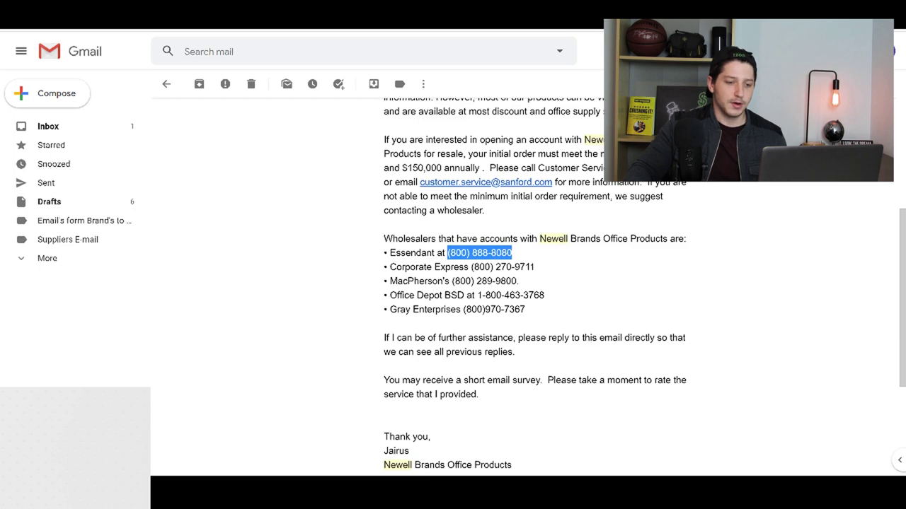
Switch from the email to Essendant's contact page and check the phone numbers under Call Center Locations
key(ctrl+Tab)
scroll(377, 230, up, 3)
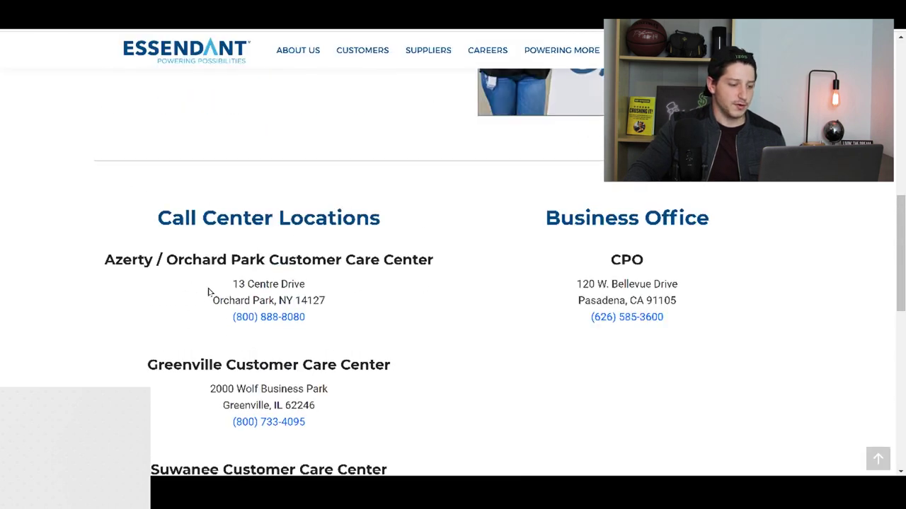
scroll(222, 296, down, 2)
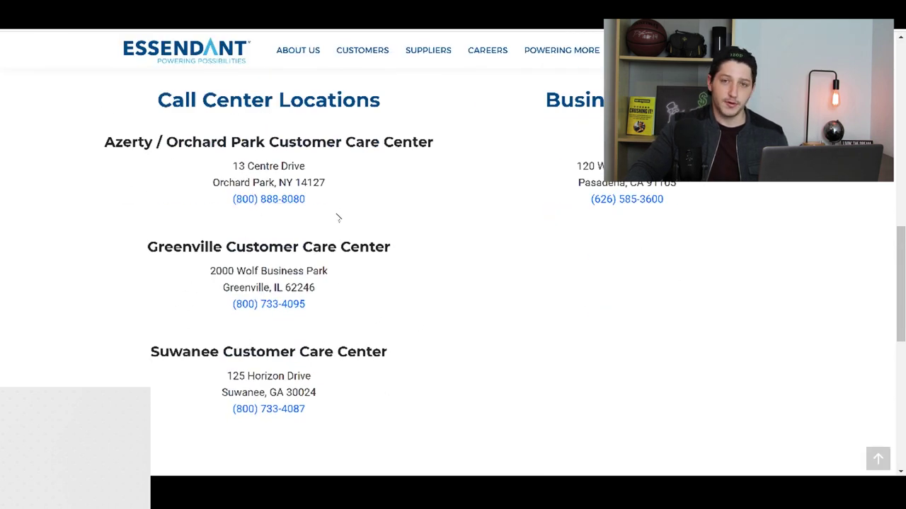